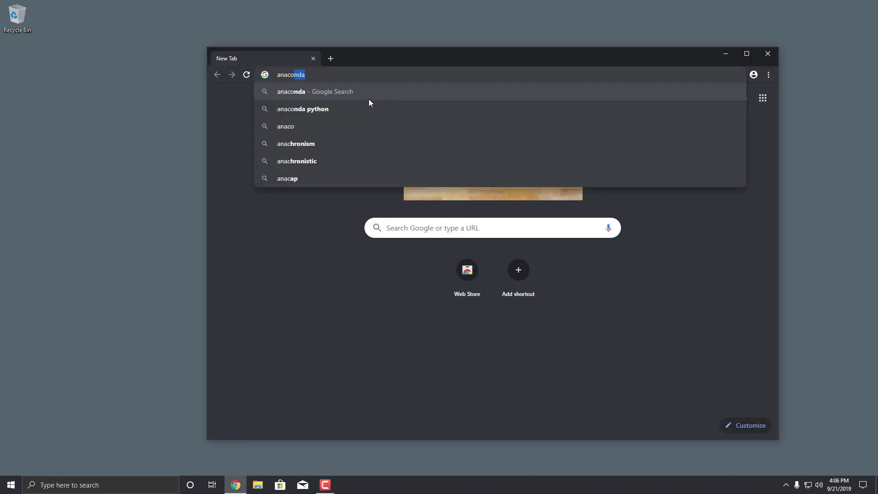
pyautogui.write('nda.o')
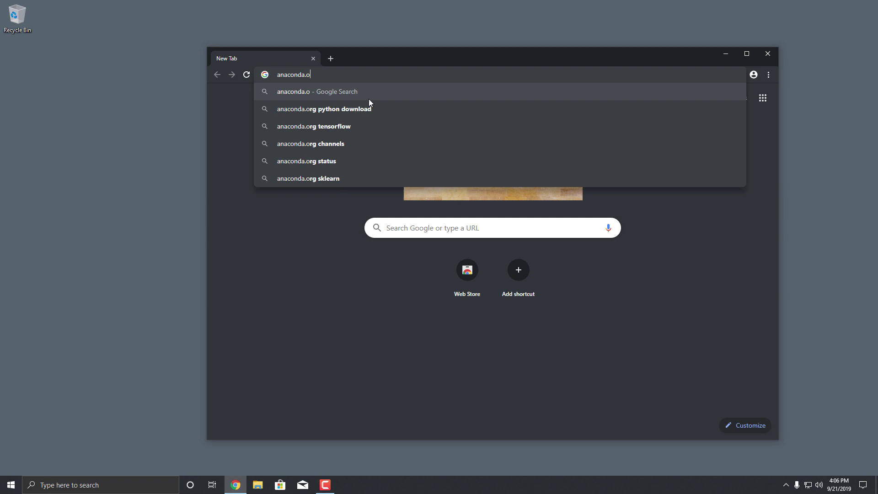
pyautogui.write('rg')
# Download the Windows 64-bit Python 3.7 Anaconda graphical installer from anaconda.org.
pyautogui.press('Return')
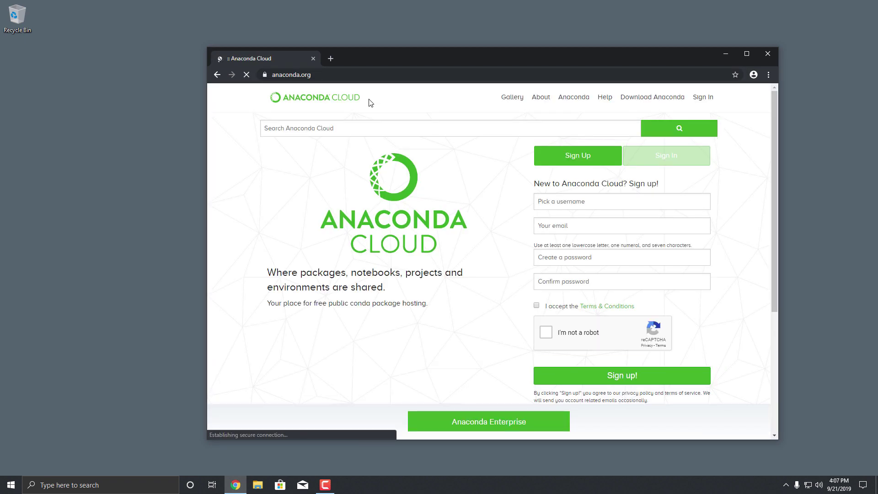
pyautogui.click(637, 97)
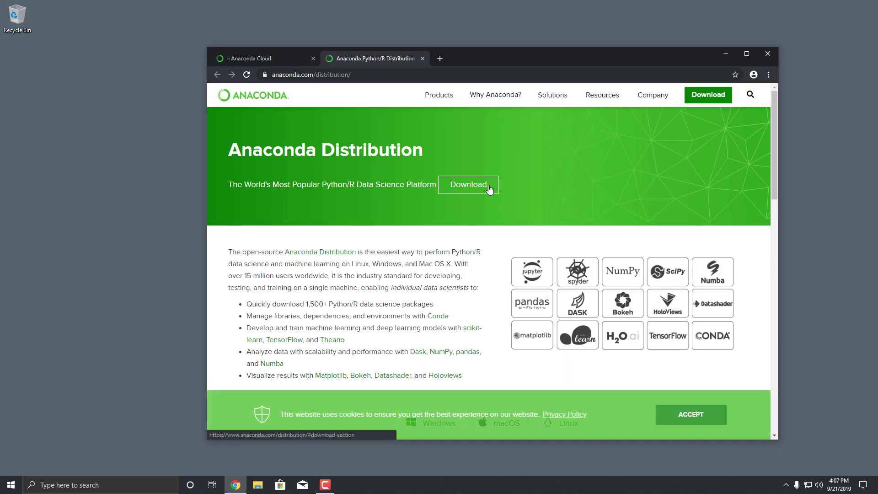
pyautogui.click(490, 190)
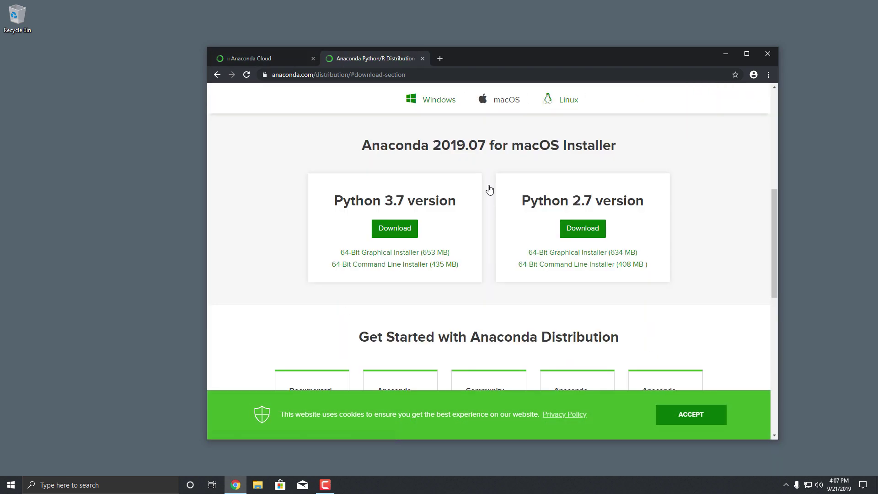
pyautogui.click(430, 103)
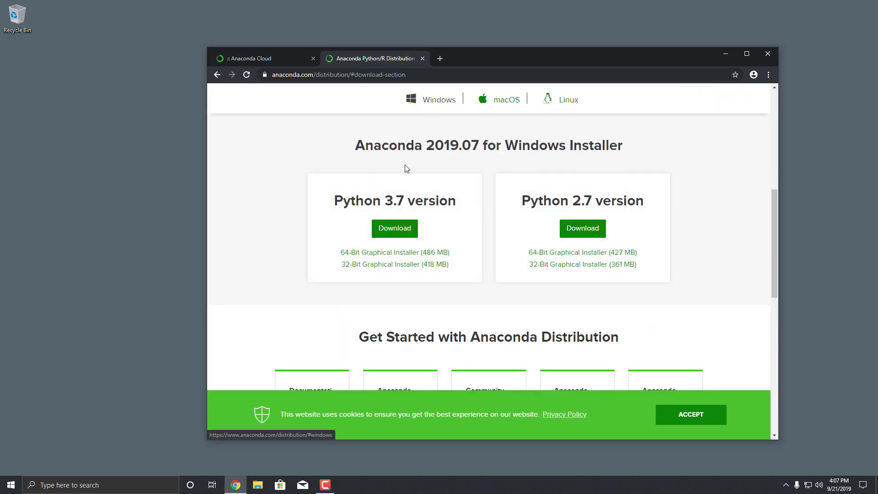
pyautogui.click(392, 252)
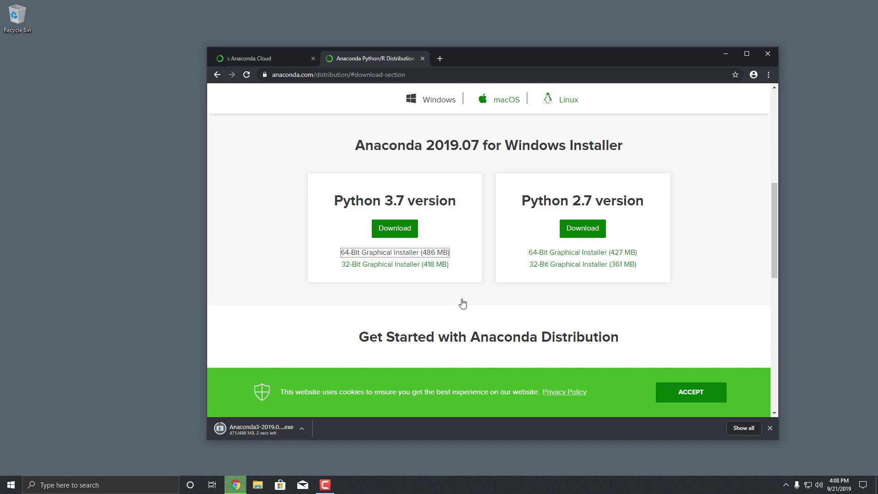
# Run the Anaconda 2019.07 installer and advance setup to the install-location step.
pyautogui.click(260, 428)
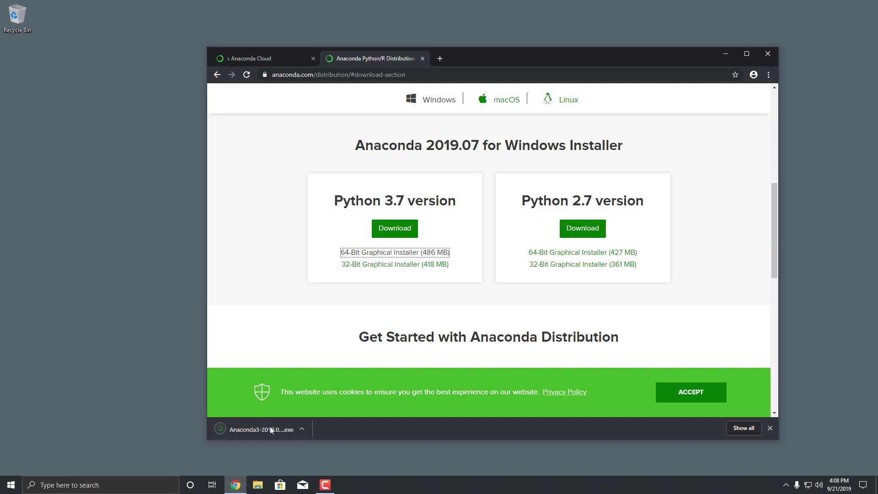
pyautogui.click(489, 315)
pyautogui.click(489, 315)
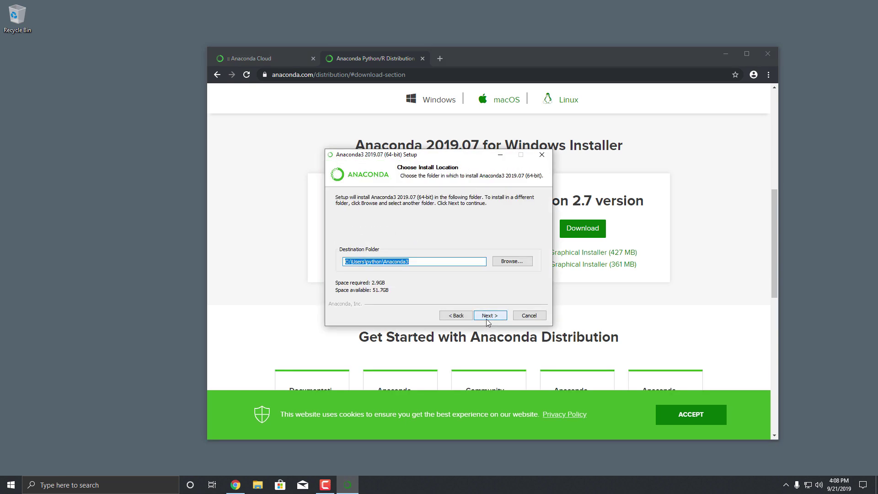
pyautogui.click(488, 315)
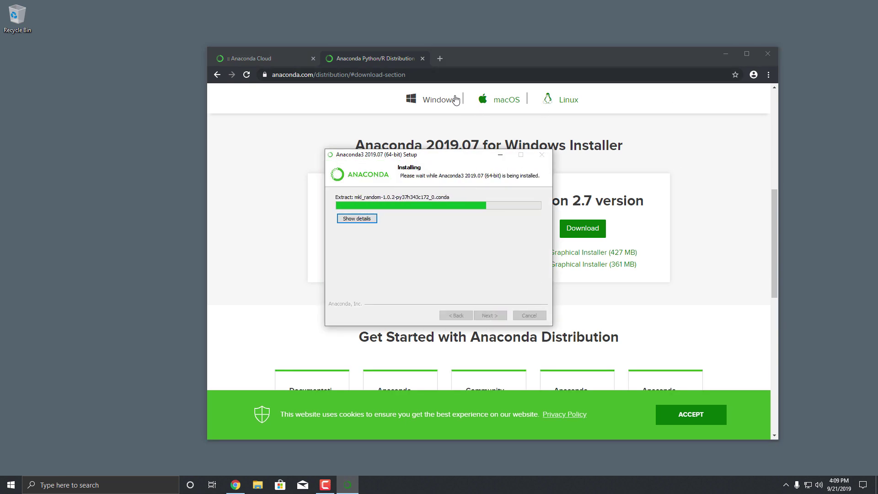
# Search 'download vs code' and download the Windows user installer from the VS Code page.
pyautogui.click(437, 77)
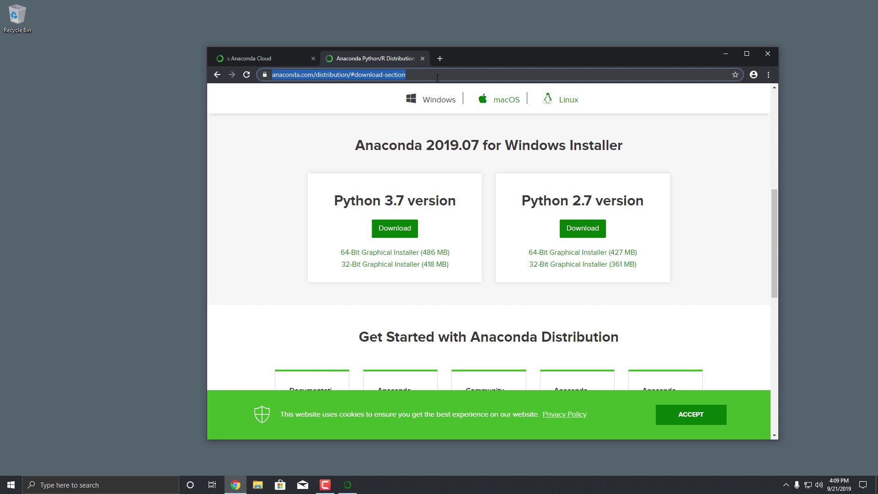
pyautogui.write('download vs c')
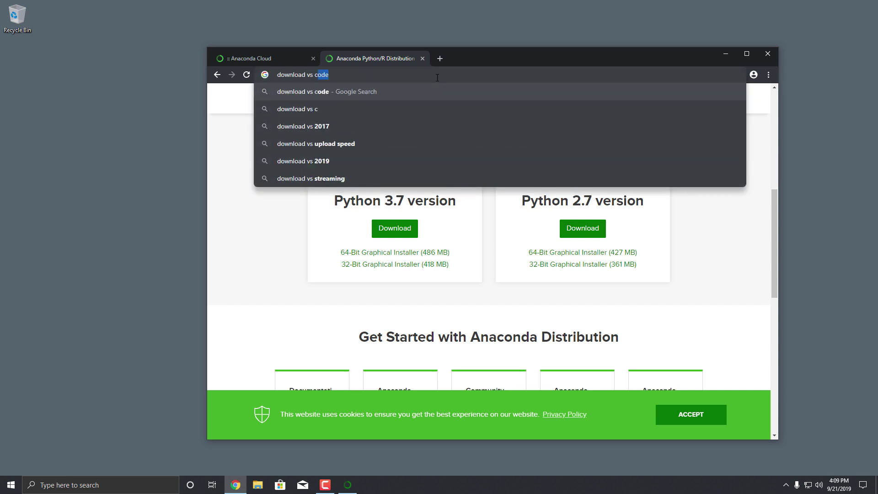
pyautogui.write('ode')
pyautogui.press('Return')
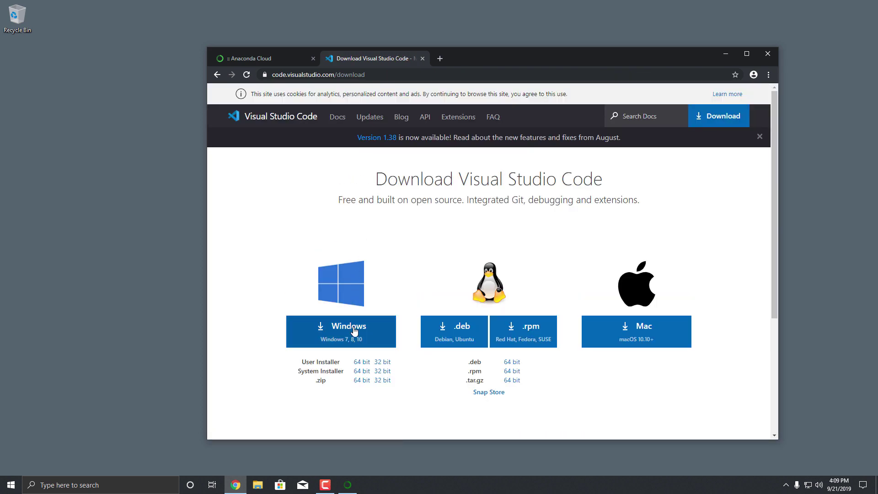
pyautogui.click(362, 362)
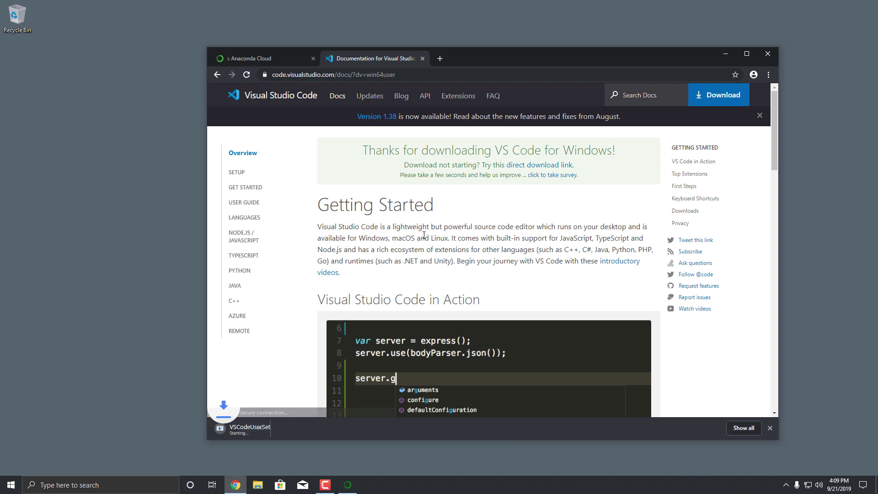
# Run the VS Code installer and accept its license agreement.
pyautogui.click(278, 426)
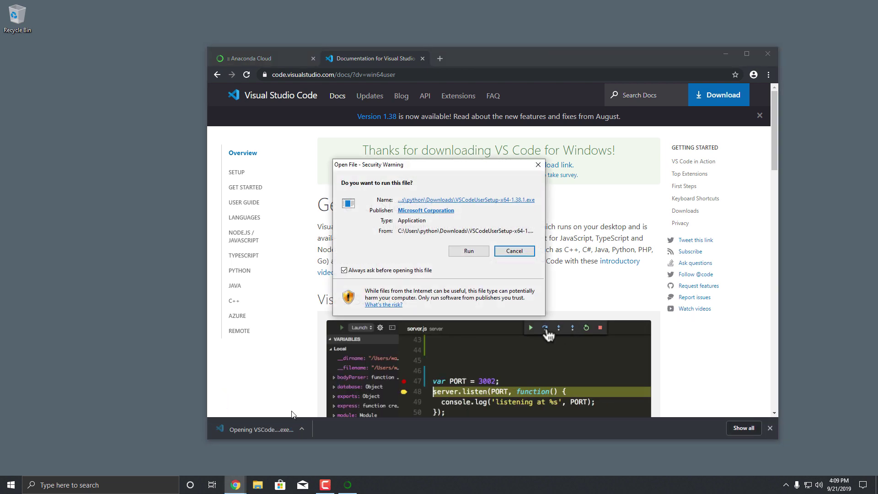
pyautogui.click(456, 249)
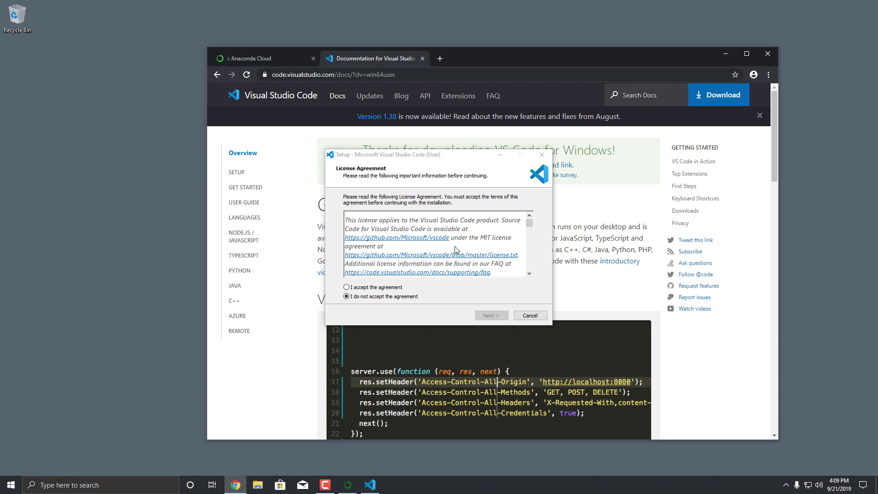
pyautogui.click(393, 289)
pyautogui.click(491, 315)
# Install VS Code with a desktop icon and launch it at the finish.
pyautogui.click(492, 316)
pyautogui.click(473, 245)
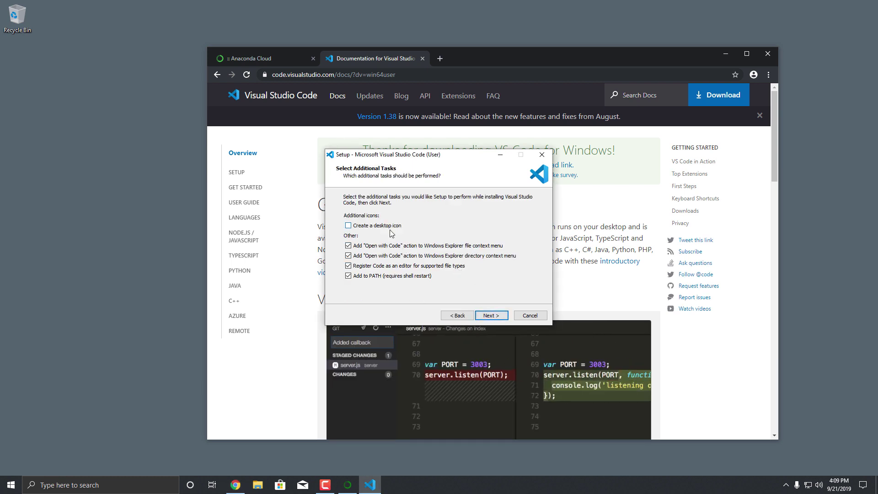
pyautogui.click(491, 316)
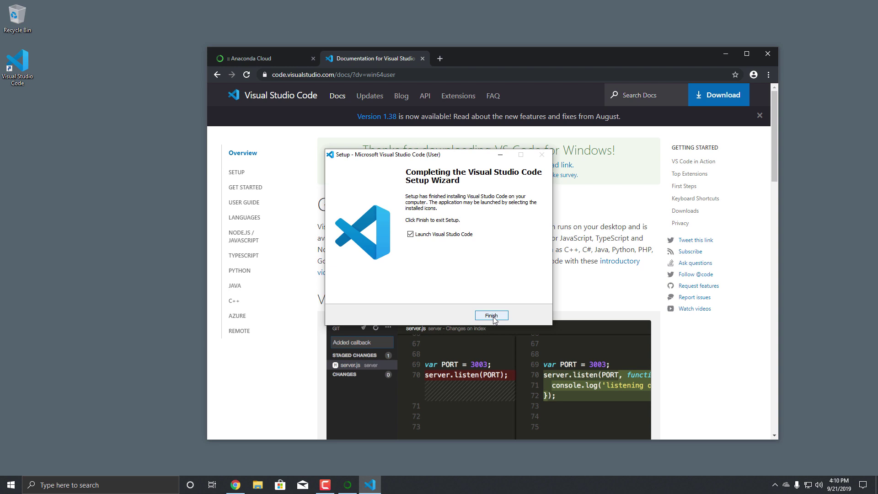
pyautogui.click(491, 315)
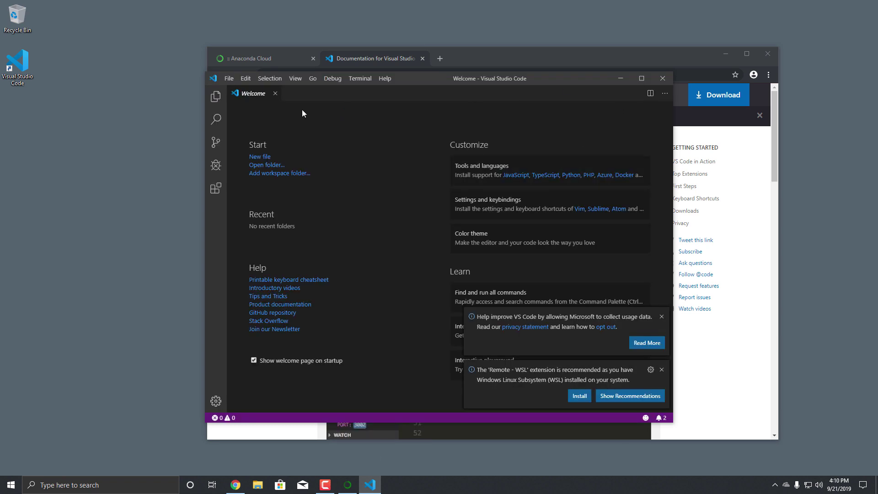
# Install Microsoft's Python extension from the Extensions view, then close VS Code.
pyautogui.click(215, 188)
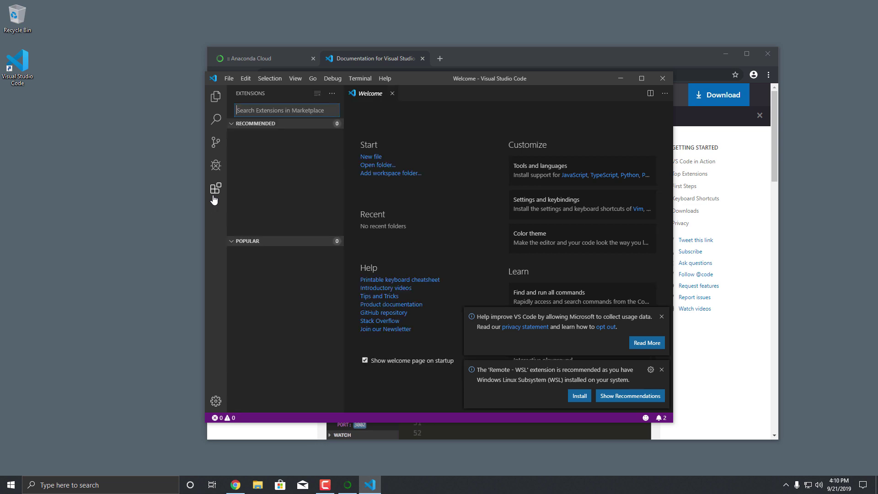
pyautogui.write('python')
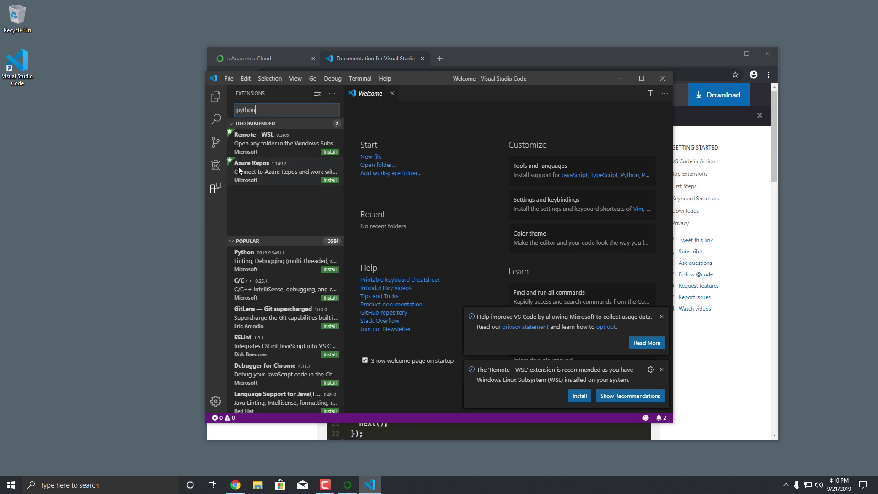
pyautogui.click(284, 142)
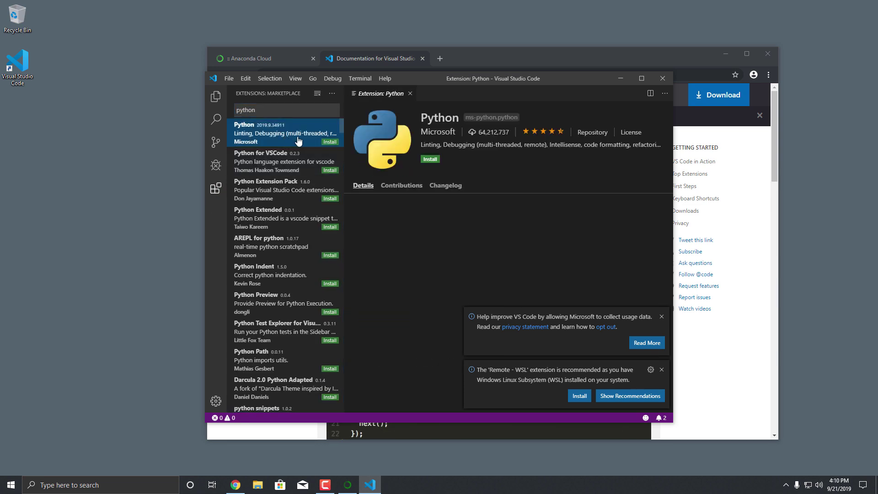
pyautogui.click(330, 143)
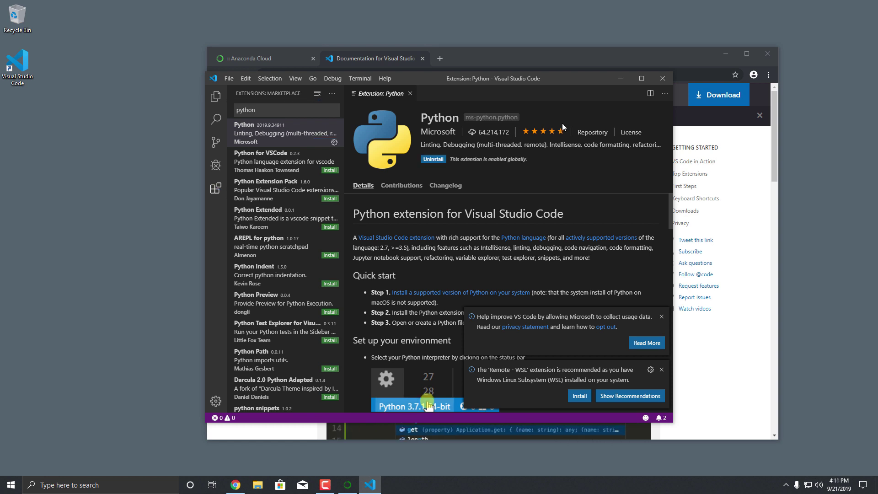
pyautogui.click(663, 81)
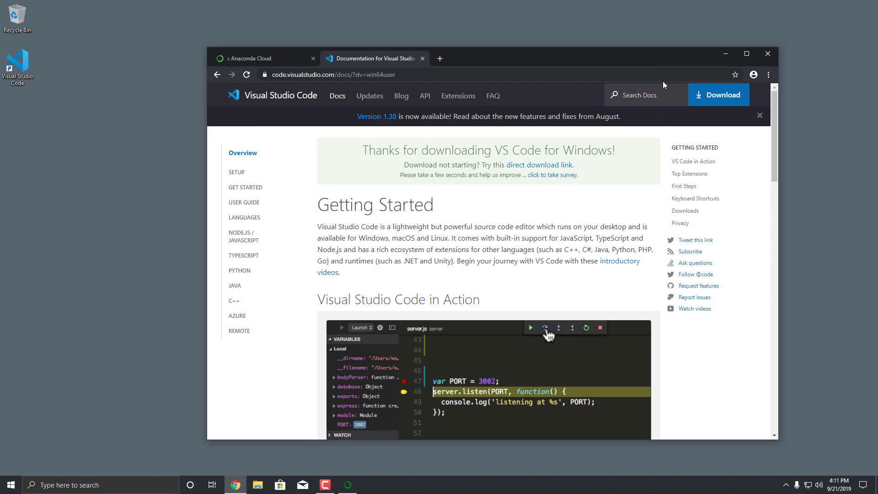
# Search 'download pycharm' in a new tab and download PyCharm Professional from jetbrains.com.
pyautogui.click(441, 61)
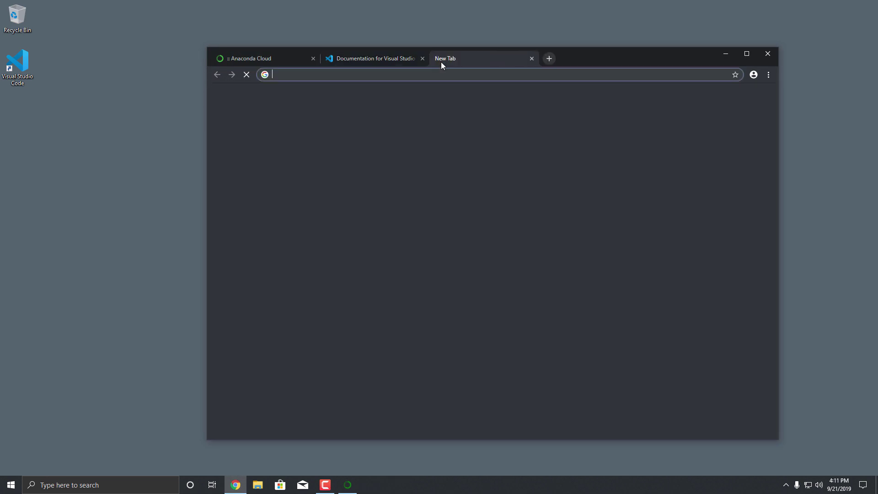
pyautogui.write('download pycharm')
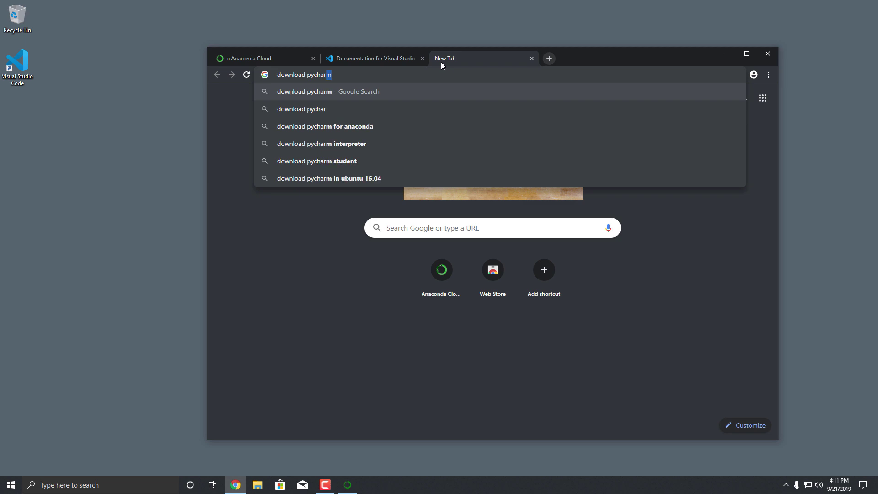
pyautogui.press('Return')
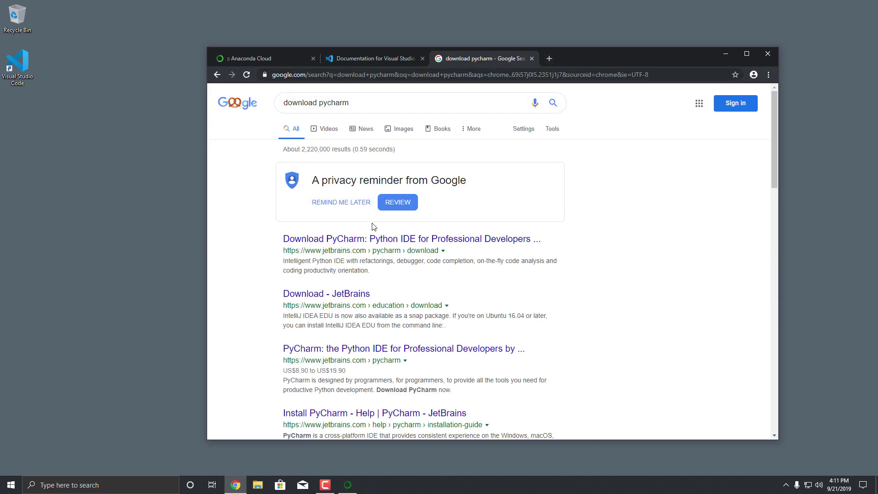
pyautogui.click(376, 240)
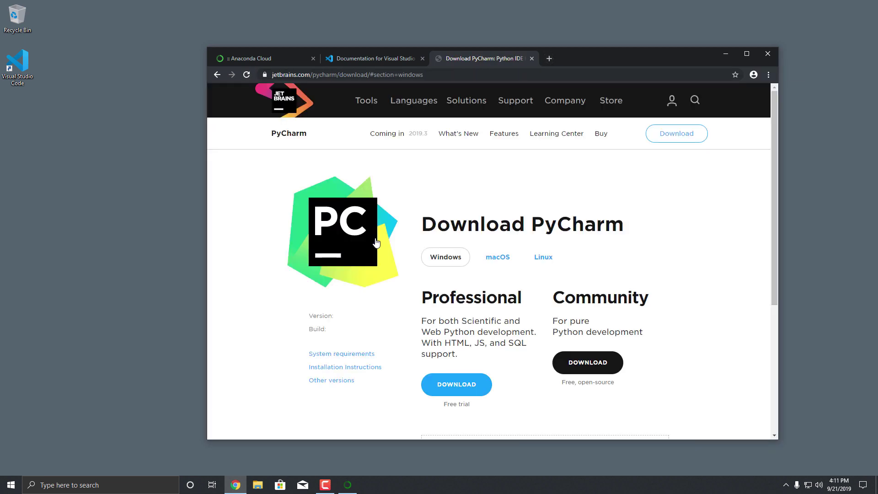
pyautogui.click(451, 389)
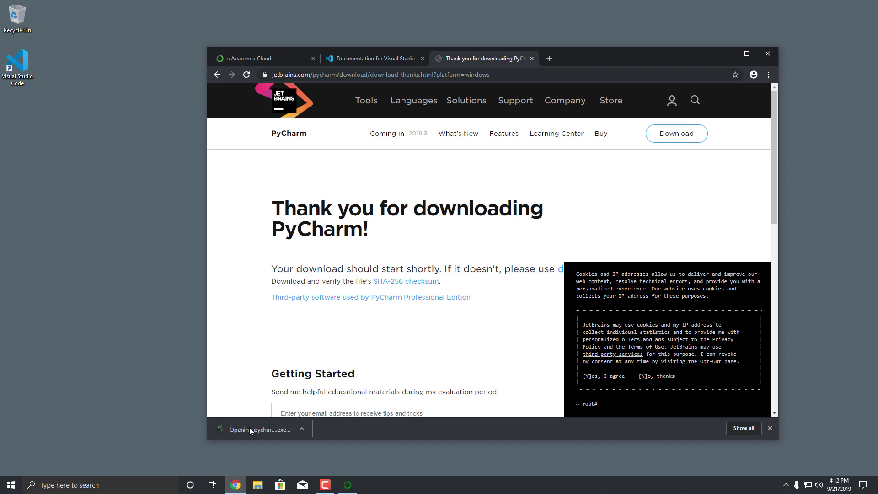
# Run the PyCharm installer, accepting default location and options, and install it.
pyautogui.click(467, 251)
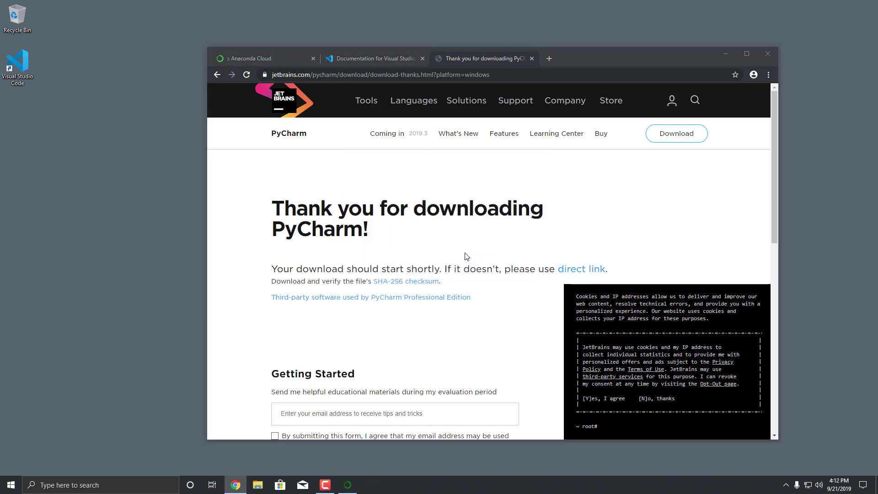
pyautogui.click(487, 316)
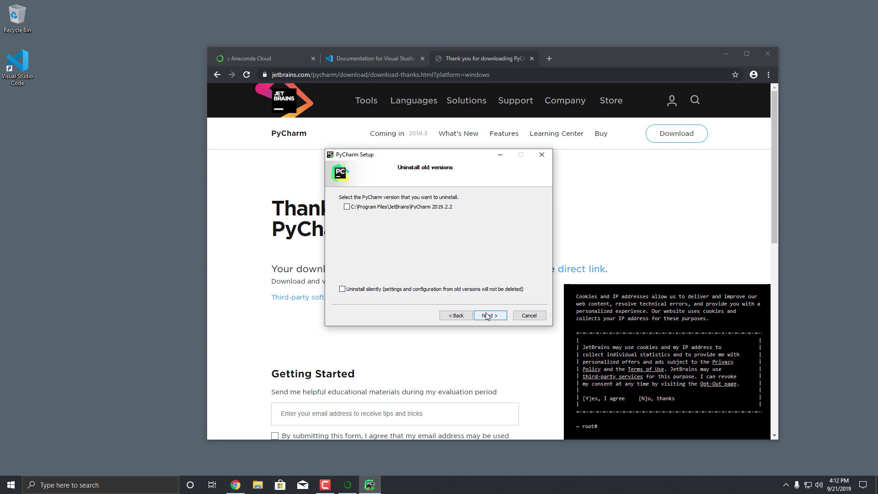
pyautogui.click(488, 316)
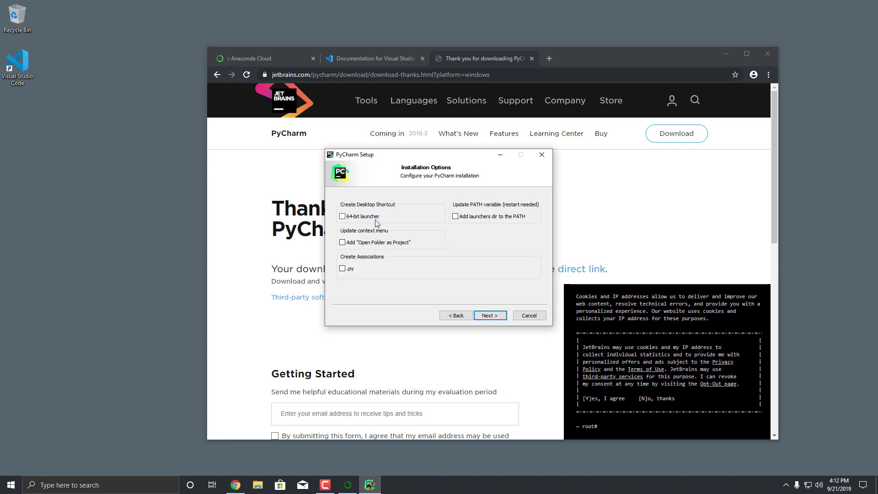
pyautogui.click(488, 316)
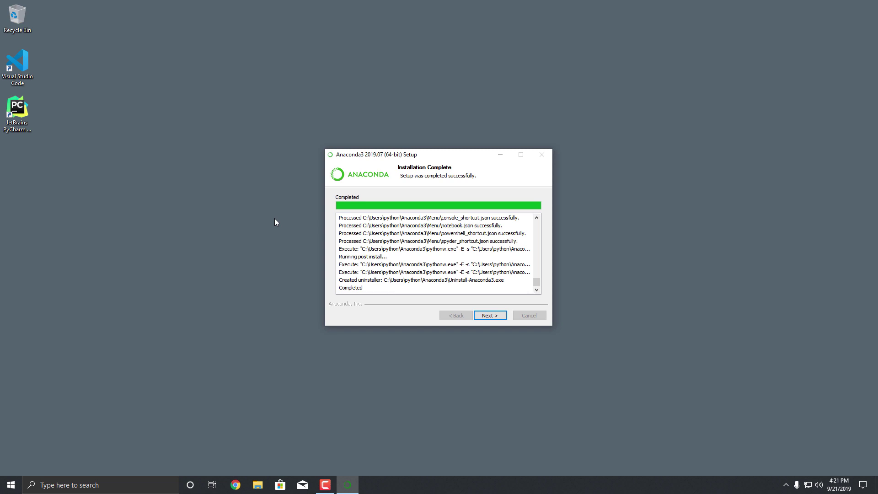
# Step past Installation Complete and the Anaconda + JetBrains page, then finish Anaconda setup.
pyautogui.click(493, 316)
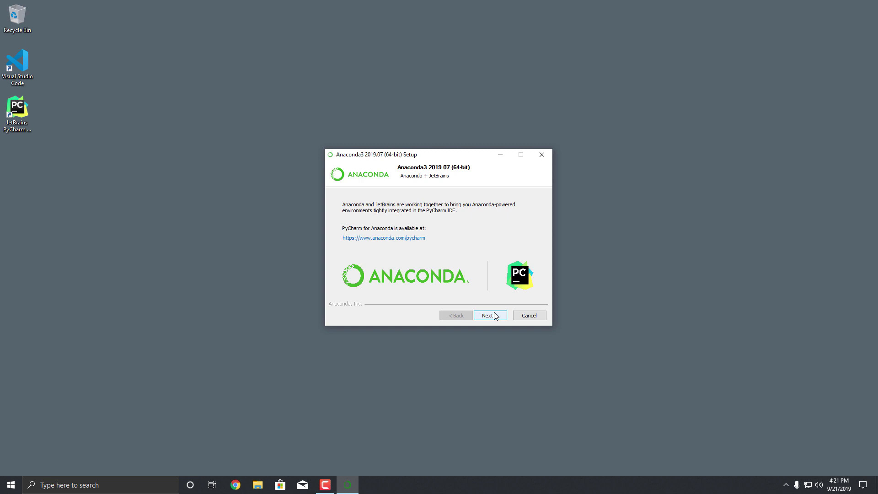
pyautogui.click(495, 316)
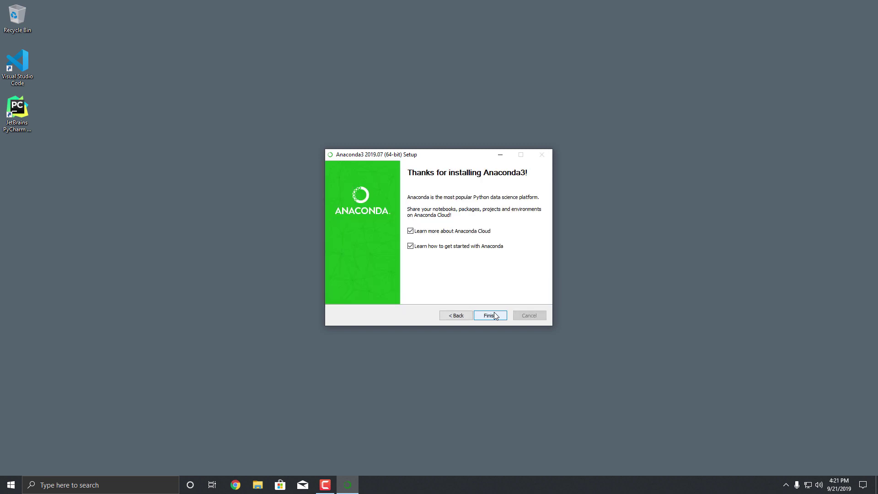
pyautogui.click(489, 316)
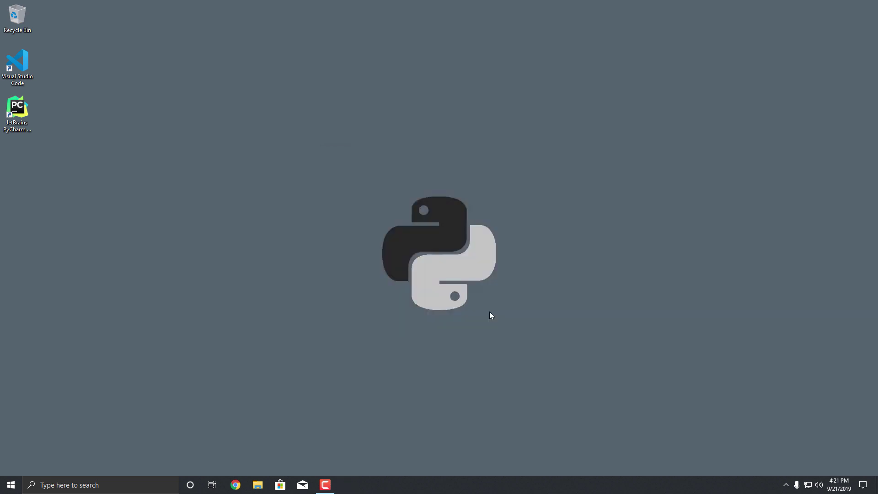